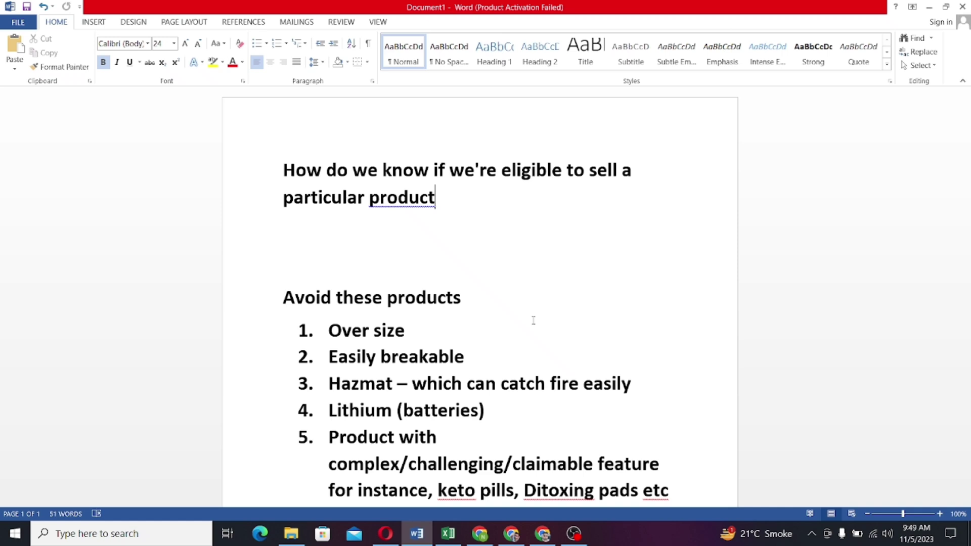
# Step: Review the numbered list under "Avoid these products" through to Electronics, highlighting the whole list
pyautogui.scroll(-1, 541, 296)
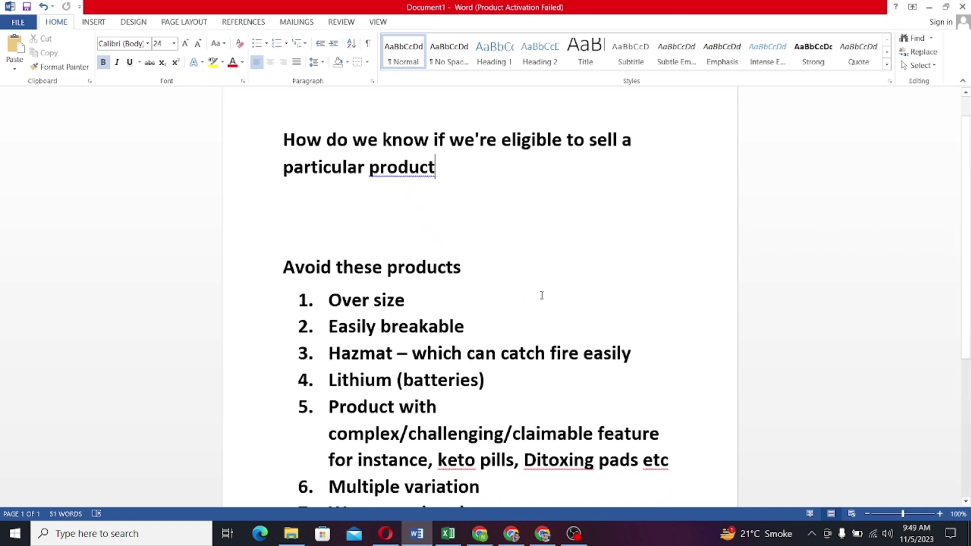
pyautogui.scroll(-1, 541, 295)
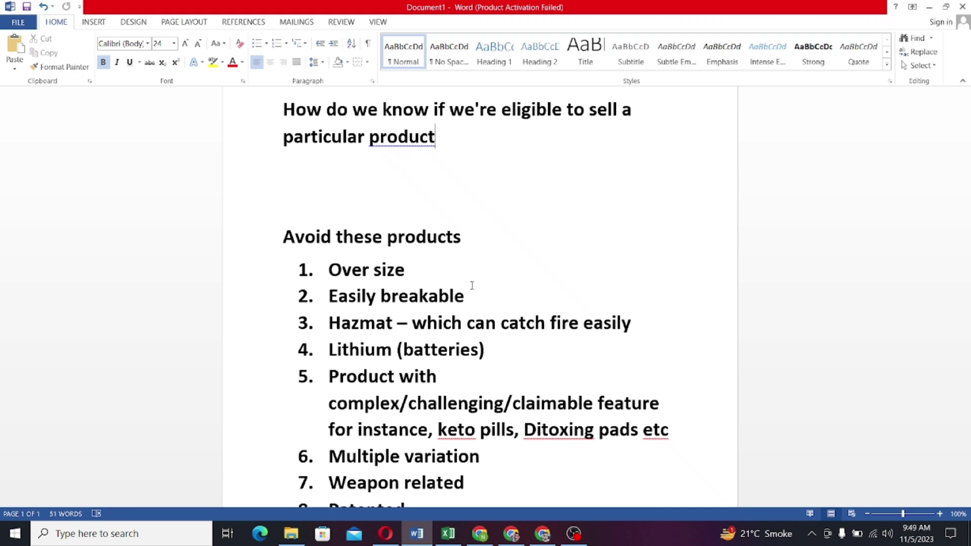
pyautogui.scroll(-1, 472, 285)
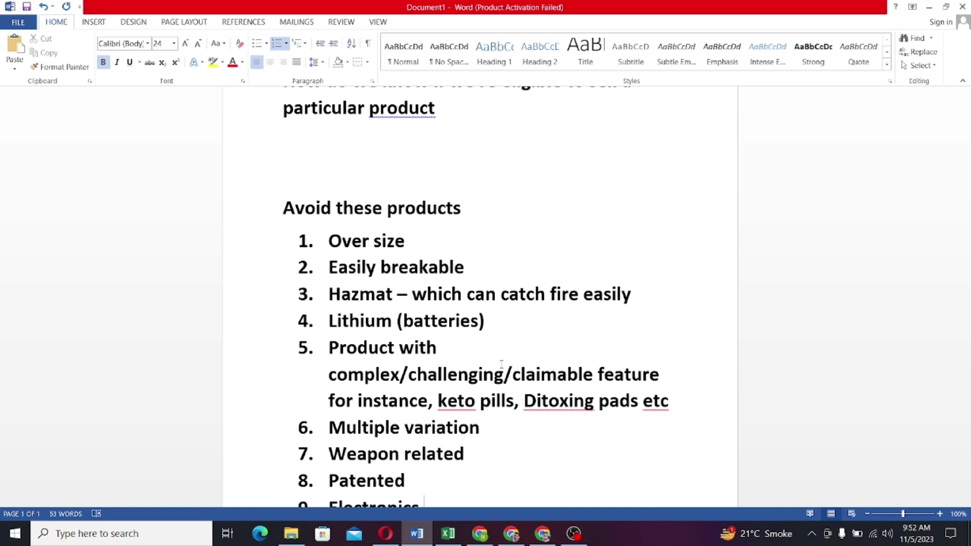
pyautogui.scroll(-2, 501, 363)
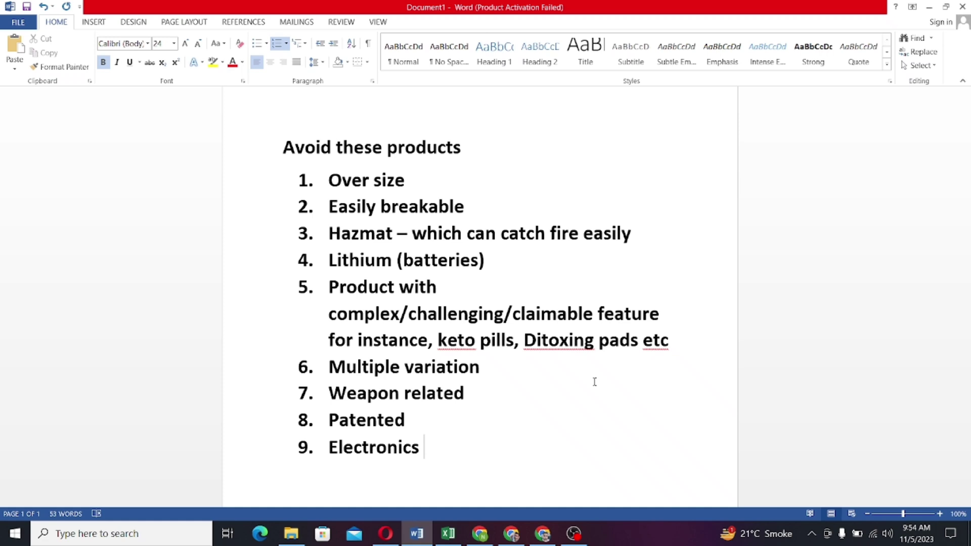
pyautogui.moveTo(539, 462); pyautogui.dragTo(342, 162)
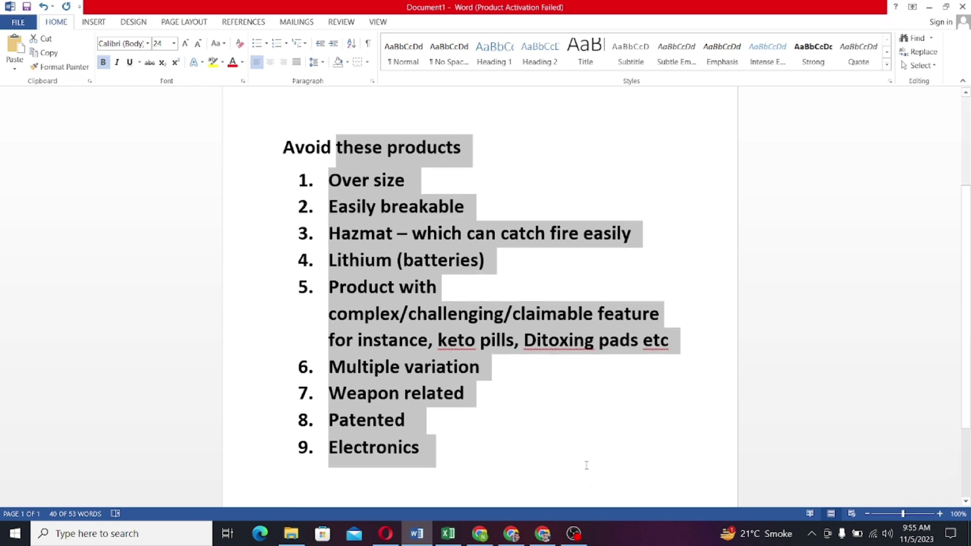
# Step: Switch to Chrome and read the Seller Central article "Products that require approval" through the section on listing new products in restricted categories
pyautogui.click(479, 533)
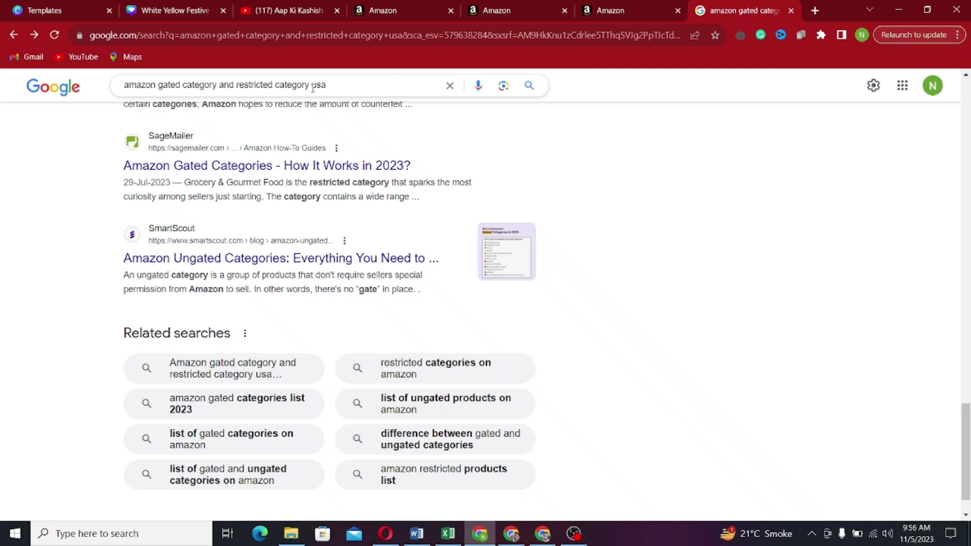
pyautogui.click(534, 10)
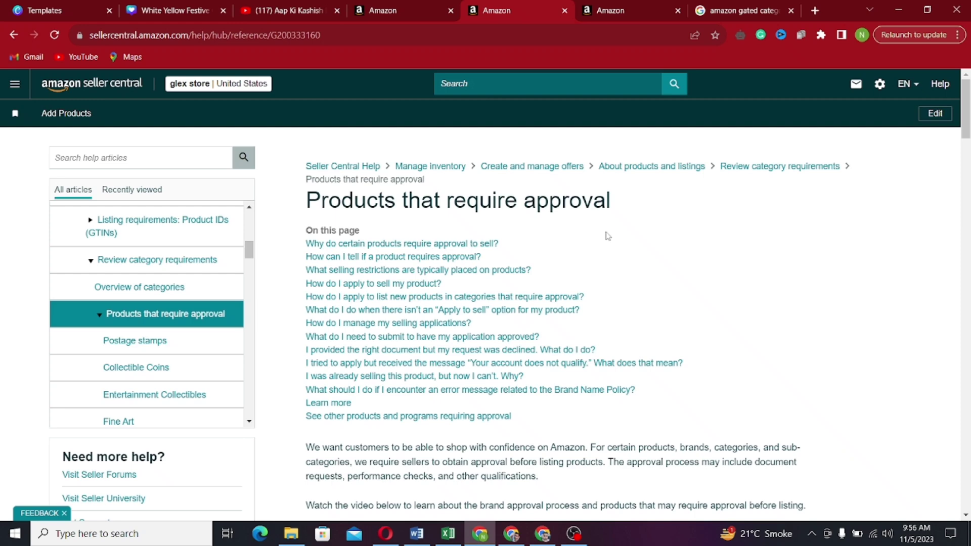
pyautogui.scroll(-1, 607, 232)
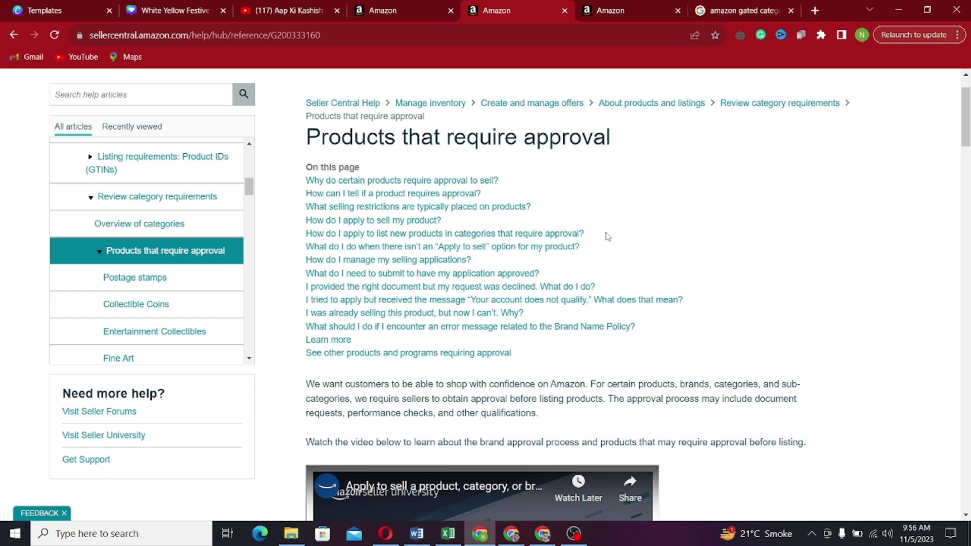
pyautogui.scroll(-10, 606, 236)
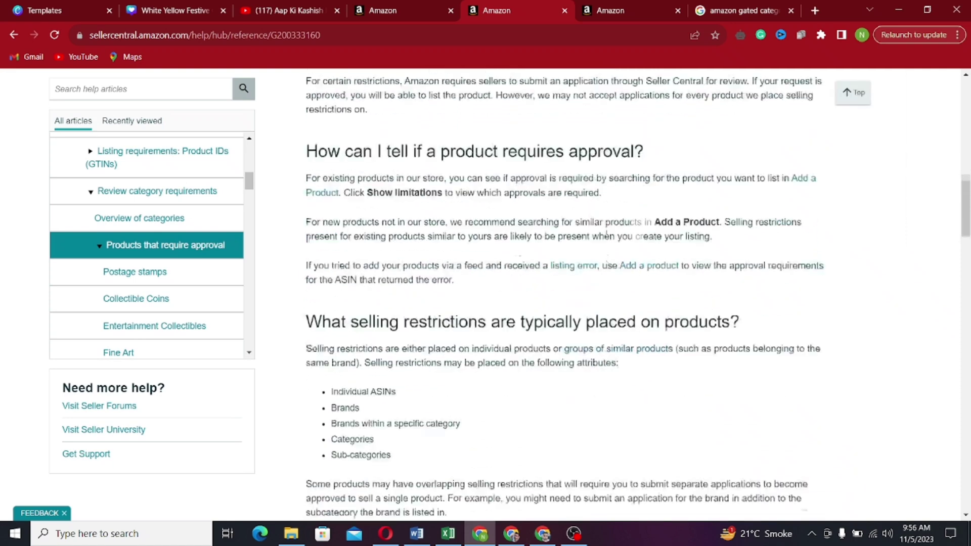
pyautogui.scroll(-2, 606, 233)
pyautogui.scroll(-1, 503, 316)
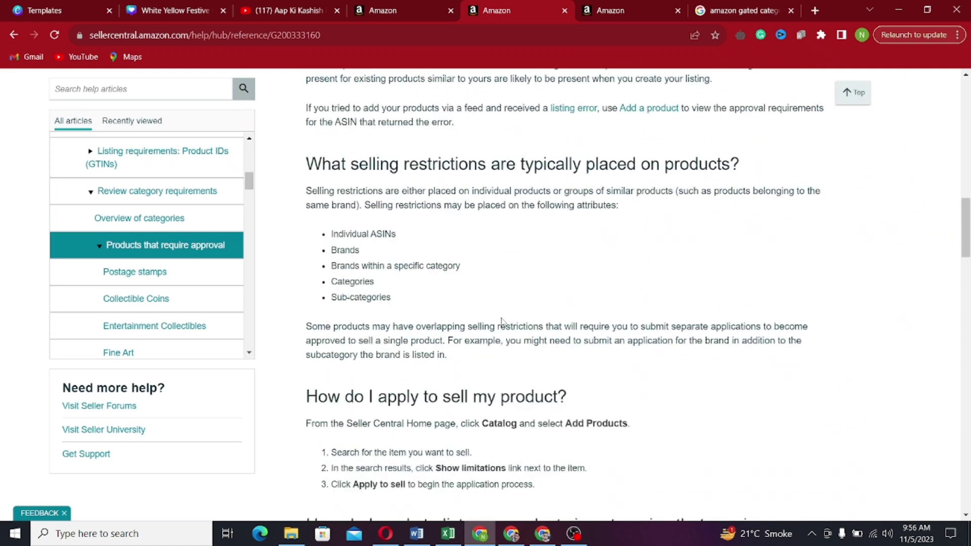
pyautogui.scroll(-5, 502, 320)
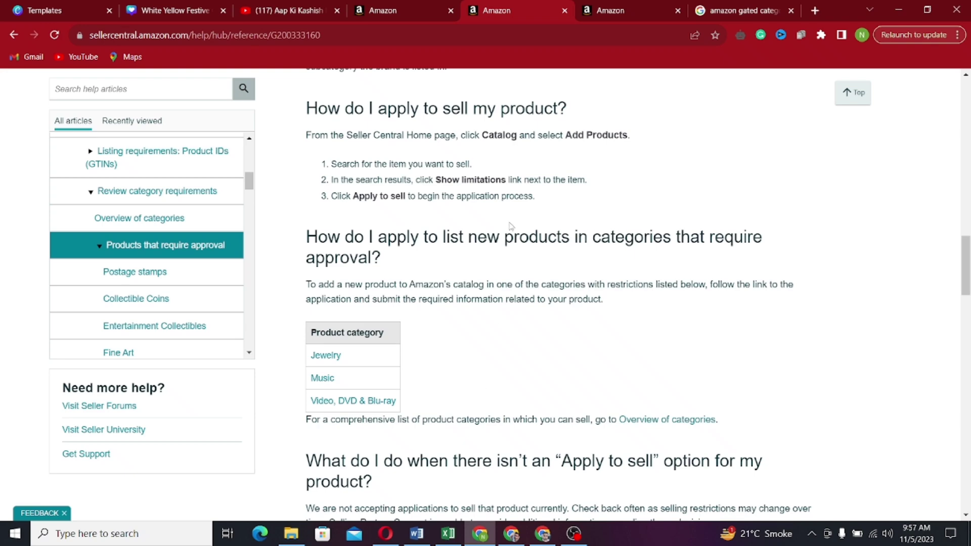
# Step: Examine the "Overview of categories" article's table for which product categories require approval, from Amazon Device Accessories to Watches
pyautogui.click(386, 4)
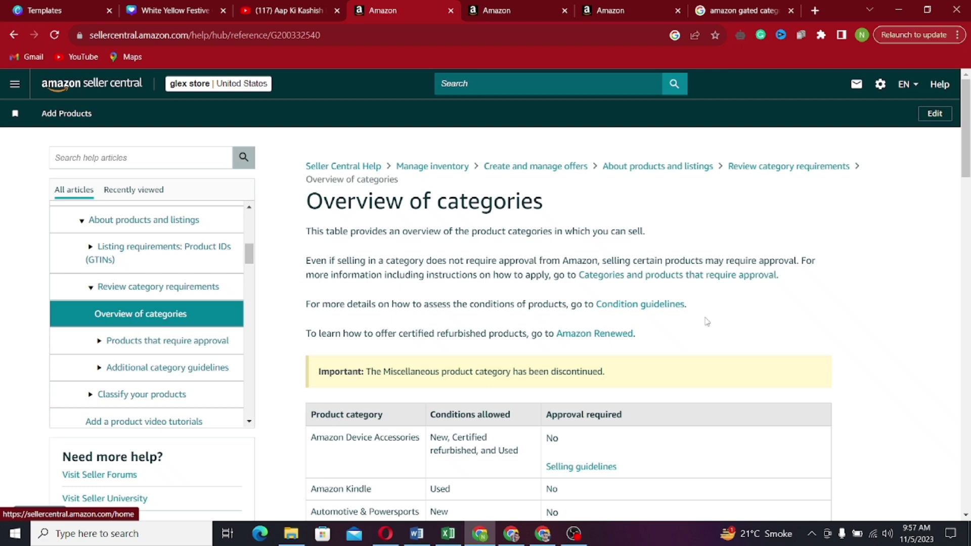
pyautogui.scroll(-1, 703, 318)
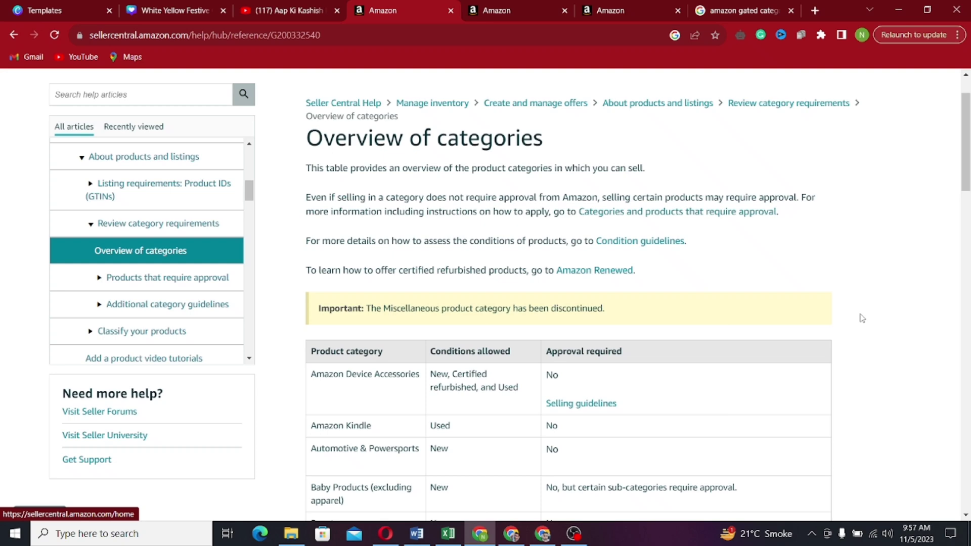
pyautogui.scroll(-1, 873, 309)
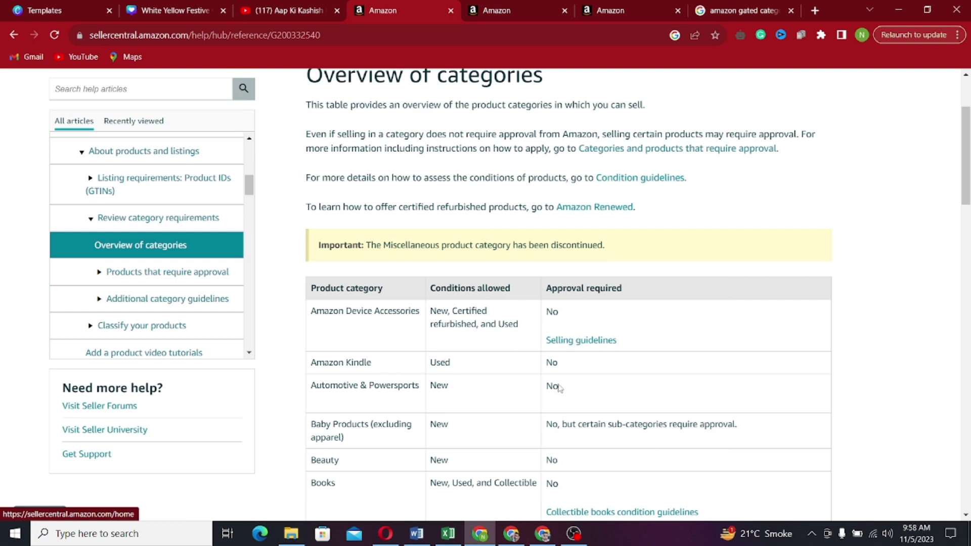
pyautogui.scroll(-3, 558, 387)
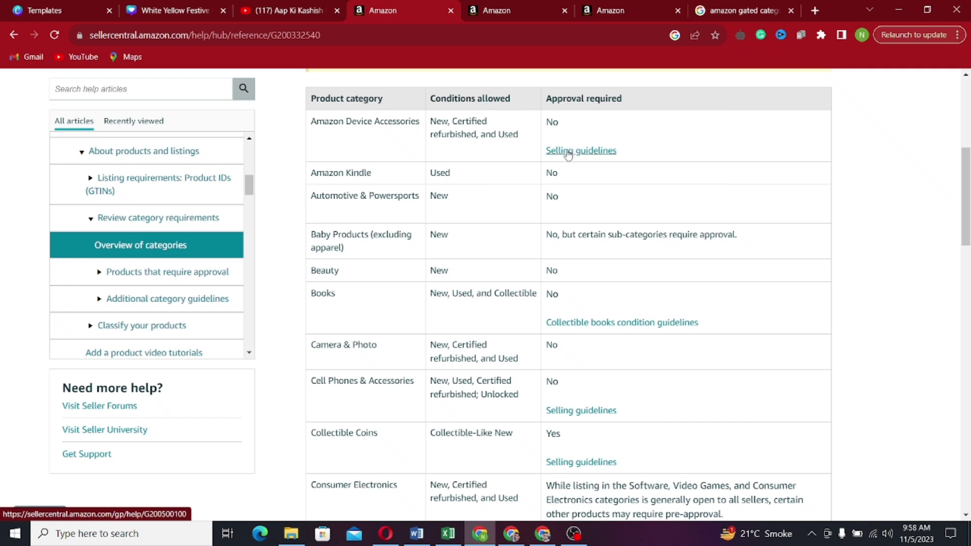
pyautogui.scroll(-1, 559, 317)
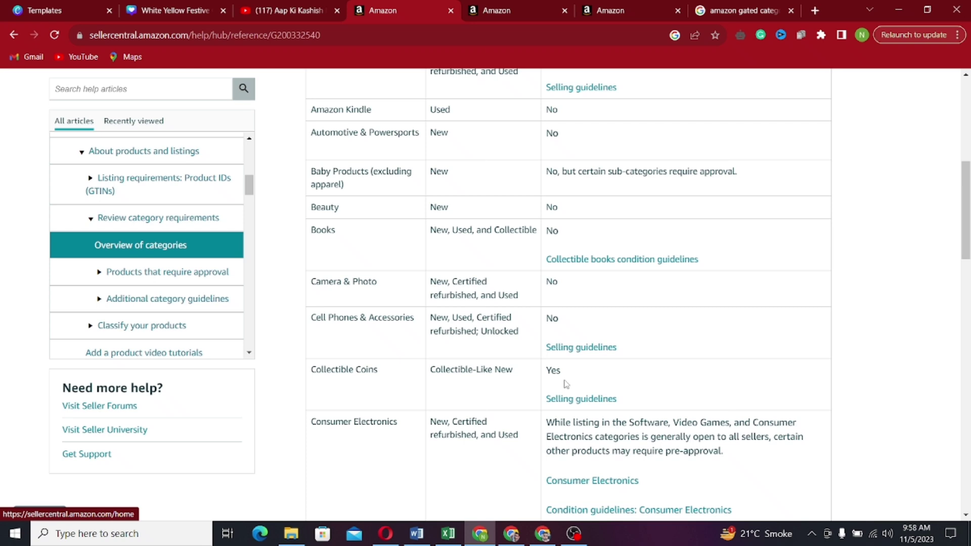
pyautogui.scroll(-2, 566, 384)
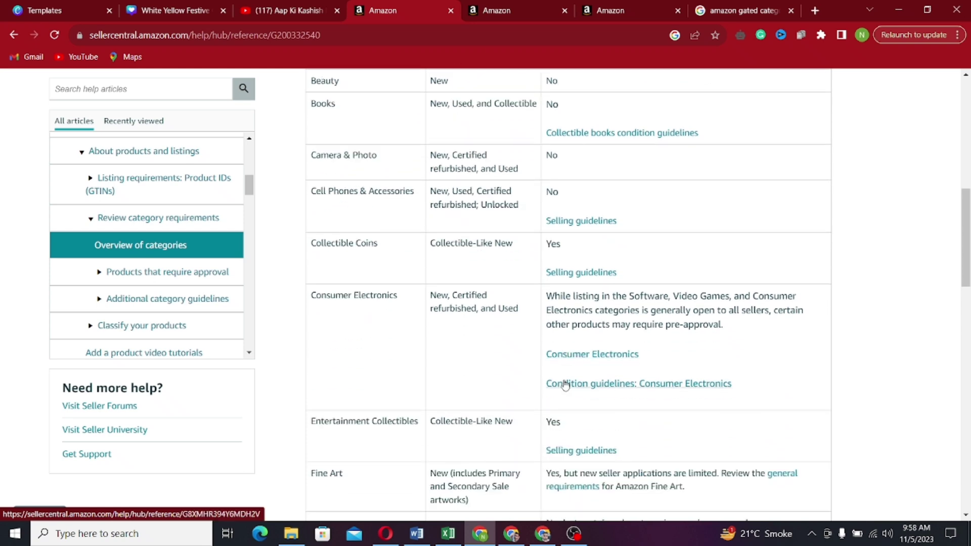
pyautogui.scroll(-1, 564, 382)
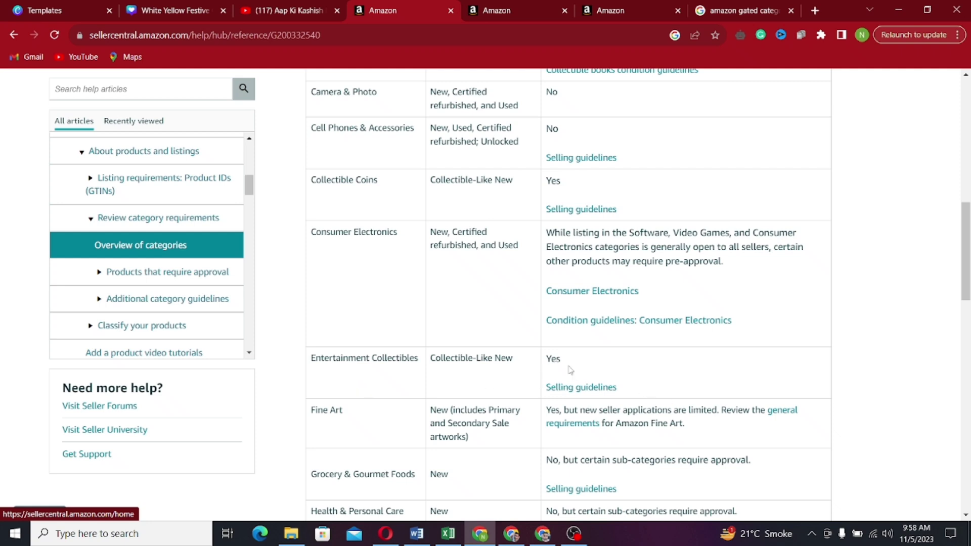
pyautogui.scroll(-1, 571, 371)
pyautogui.scroll(-6, 562, 379)
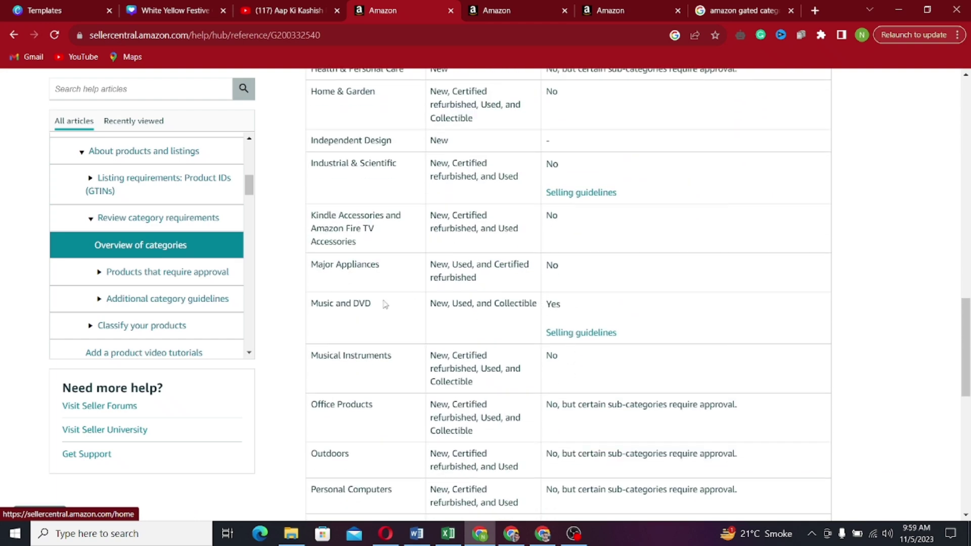
pyautogui.scroll(-4, 556, 315)
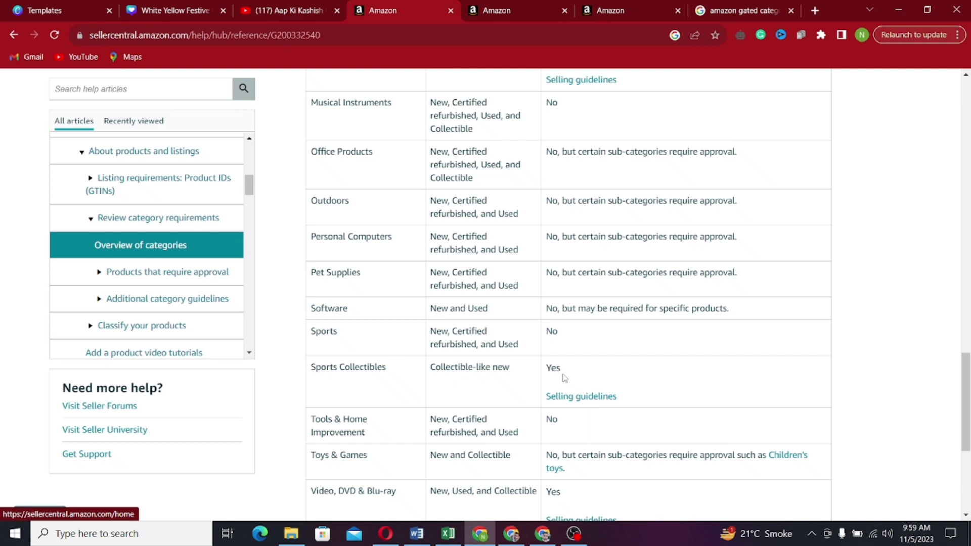
pyautogui.scroll(-2, 564, 378)
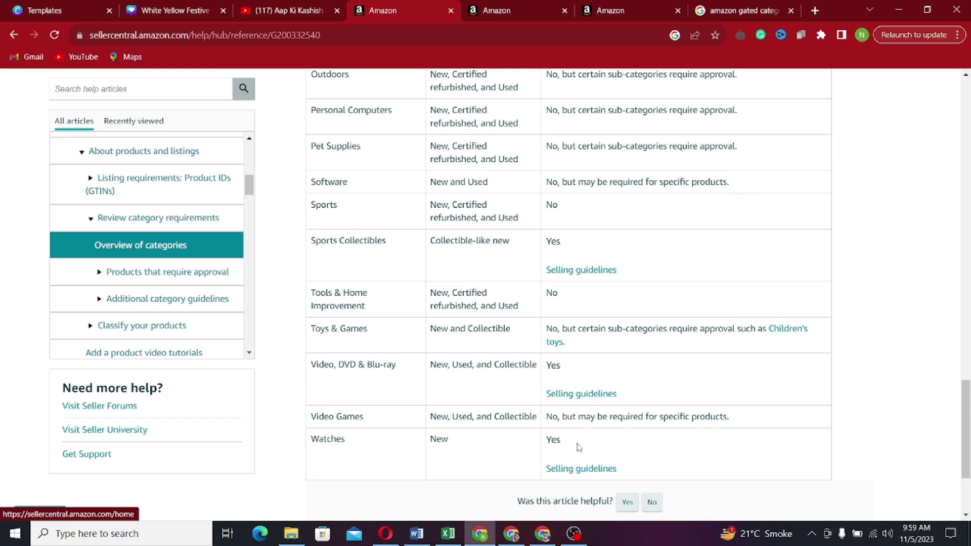
# Step: Go back through the category table and open the selling guidelines for Industrial & Scientific
pyautogui.scroll(2, 578, 448)
pyautogui.scroll(20, 578, 447)
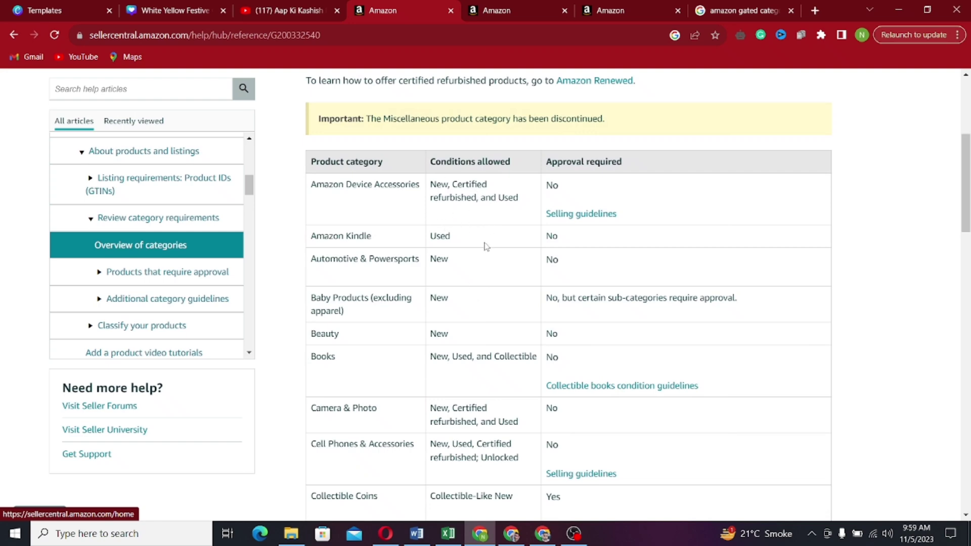
pyautogui.scroll(-6, 485, 245)
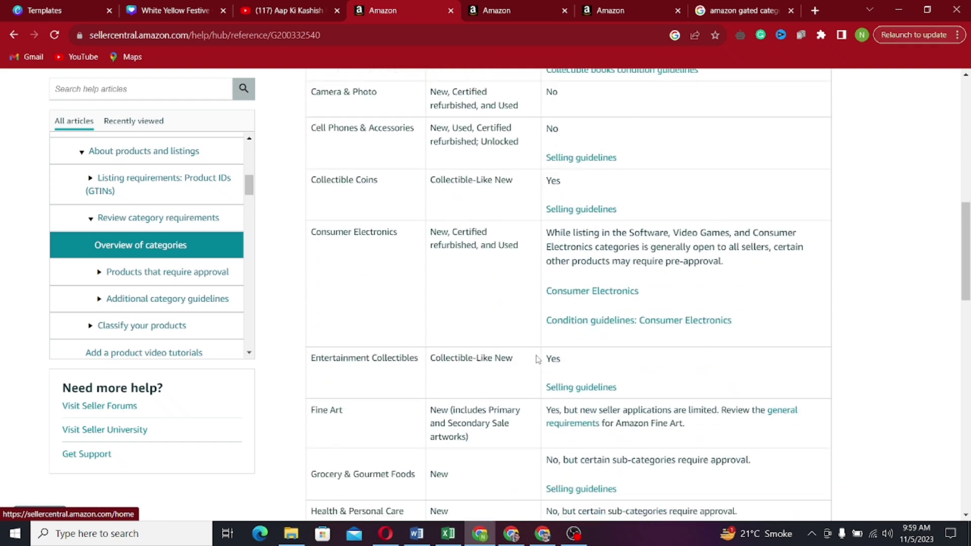
pyautogui.scroll(-2, 538, 357)
pyautogui.scroll(-2, 574, 351)
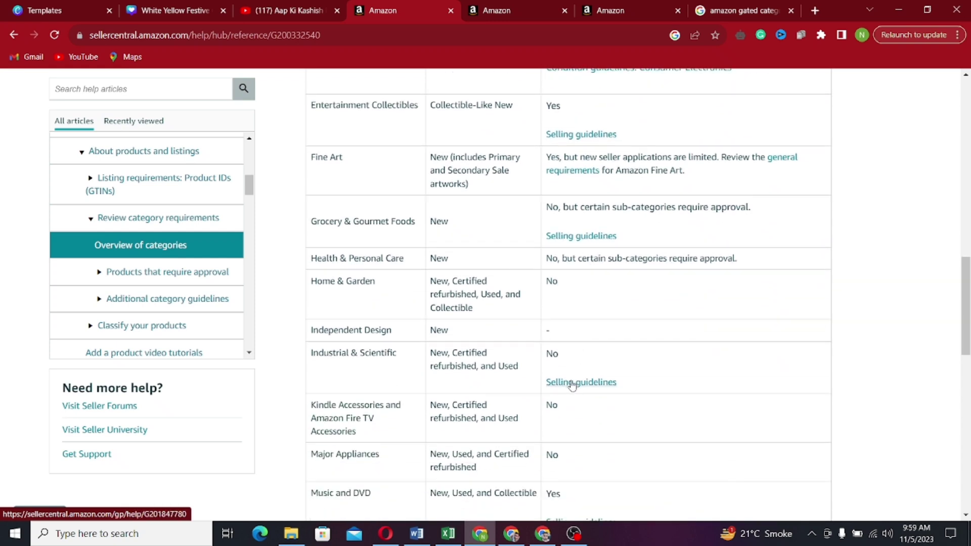
pyautogui.click(572, 384)
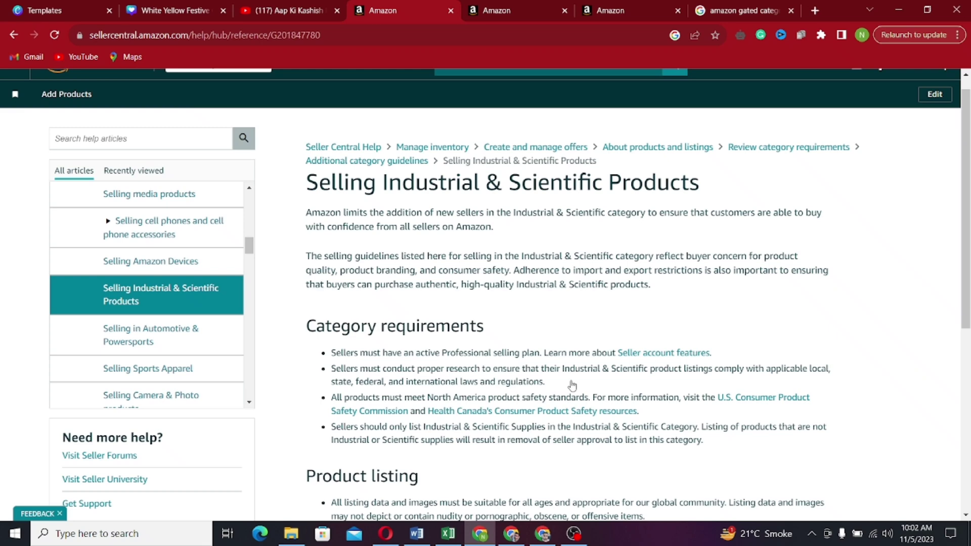
# Step: Open the Add Products page and choose to add a product not sold on Amazon
pyautogui.scroll(1, 404, 304)
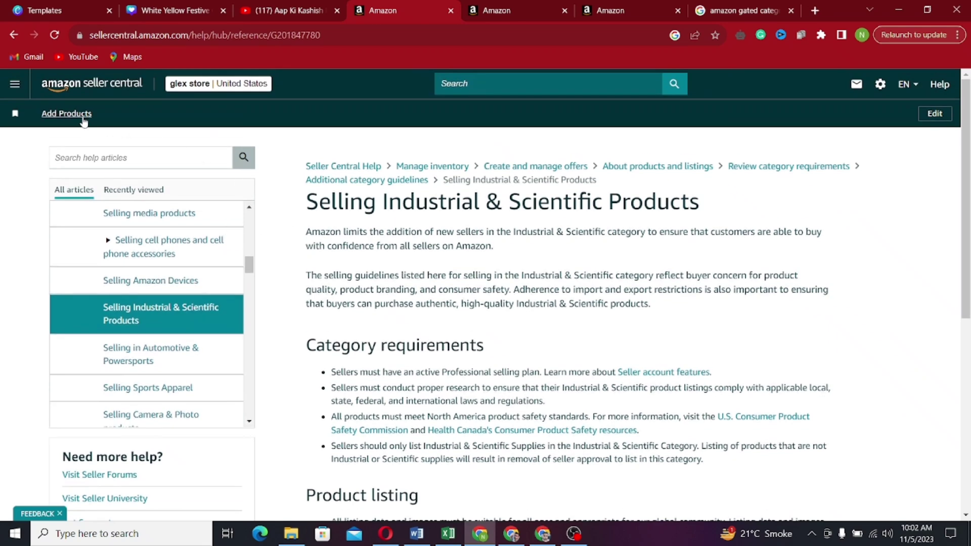
pyautogui.click(78, 115)
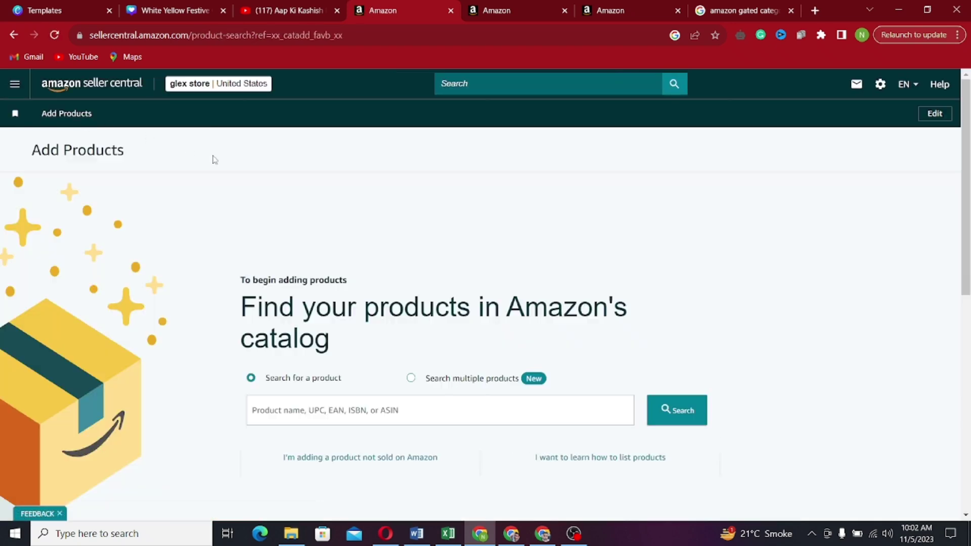
pyautogui.scroll(-3, 282, 266)
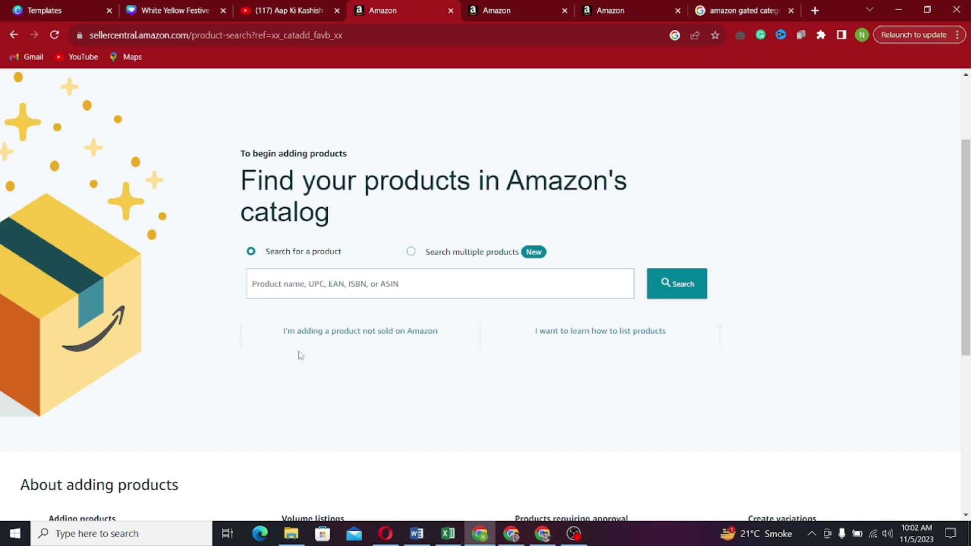
pyautogui.click(322, 334)
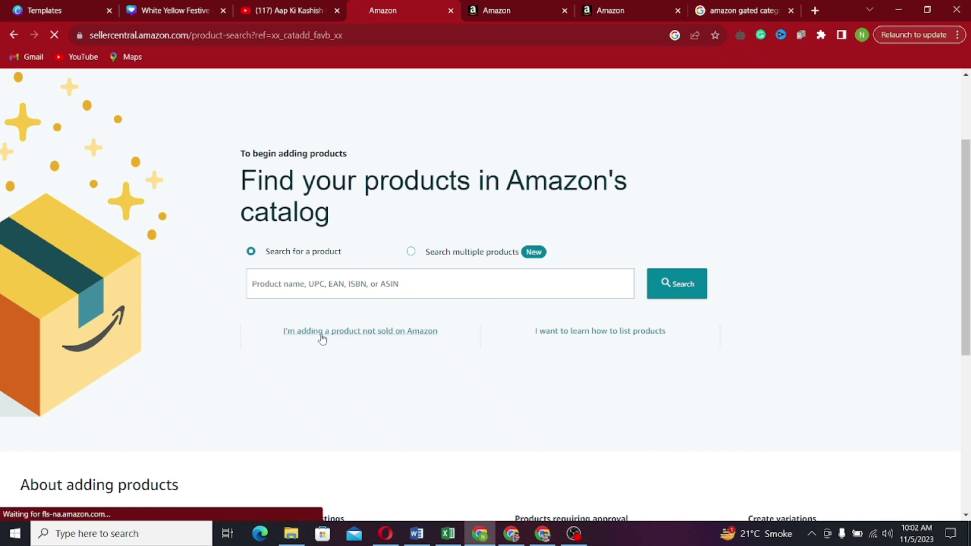